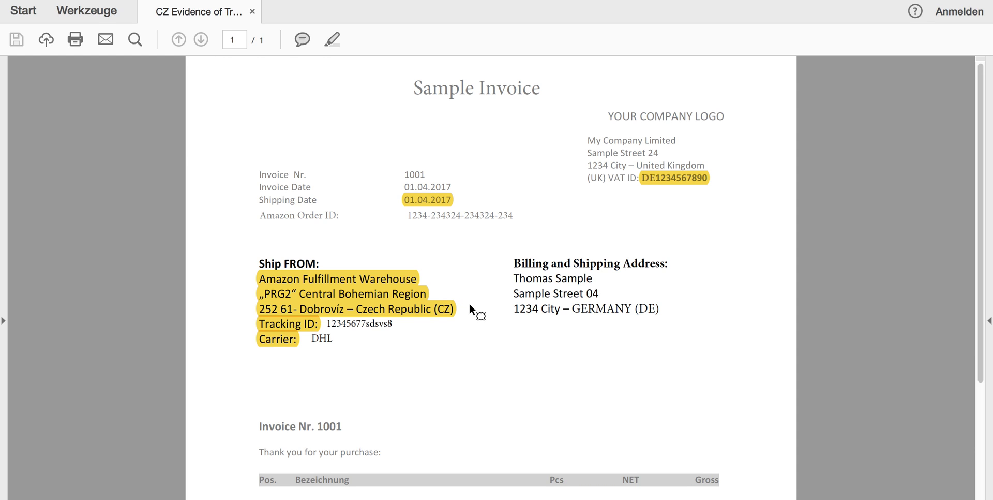
Scroll up and down through the sample invoice to review its contents.
scroll(469, 305, "down", 1)
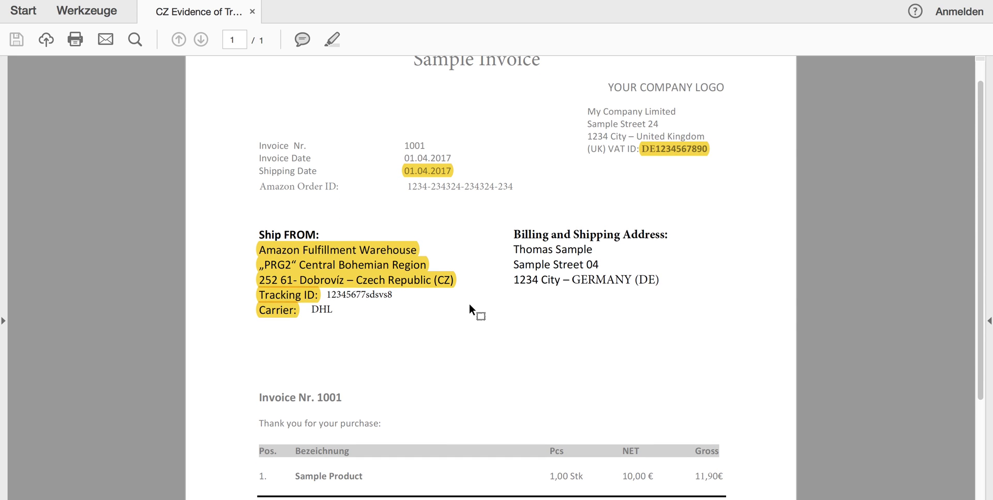
scroll(470, 305, "down", 4)
scroll(470, 304, "down", 4)
scroll(470, 305, "up", 5)
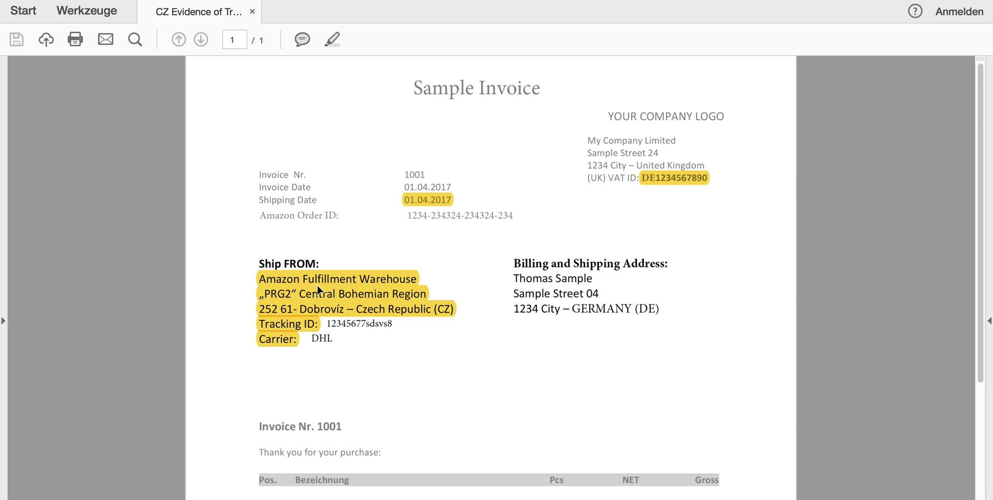
scroll(526, 337, "down", 5)
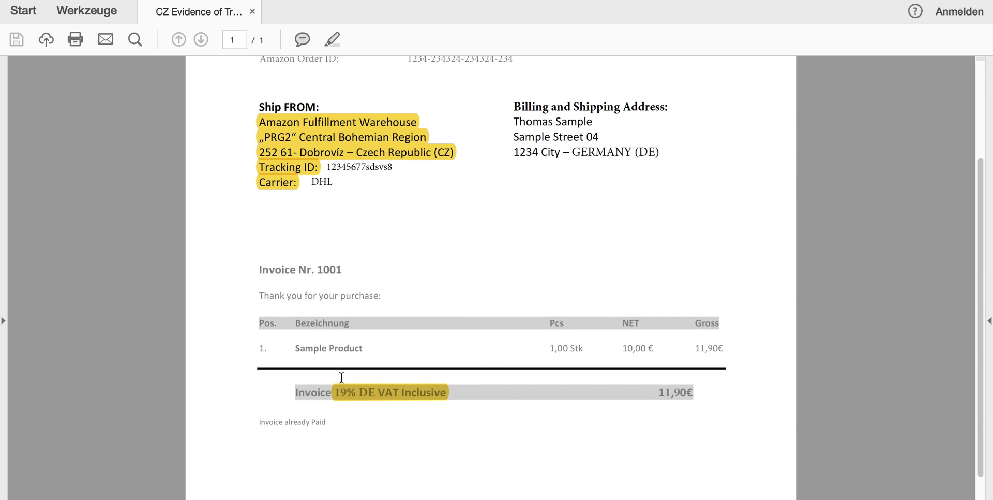
scroll(459, 443, "up", 2)
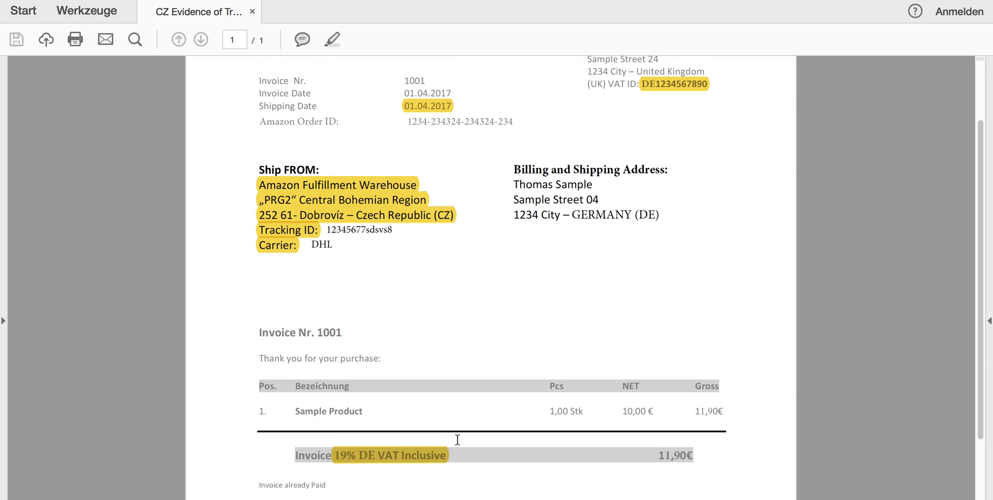
scroll(349, 357, "up", 2)
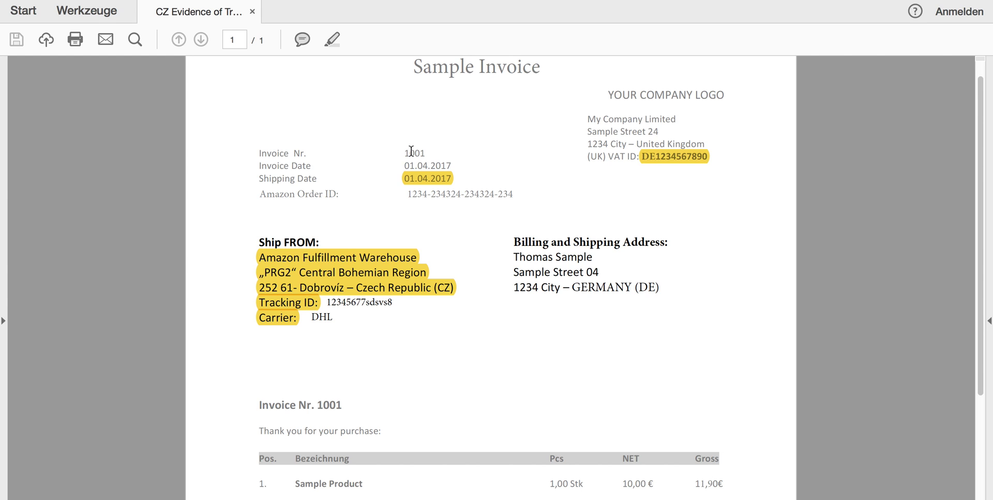
Select invoice number 1001 and the Amazon Order ID line, then clear the selection.
double_click(411, 151)
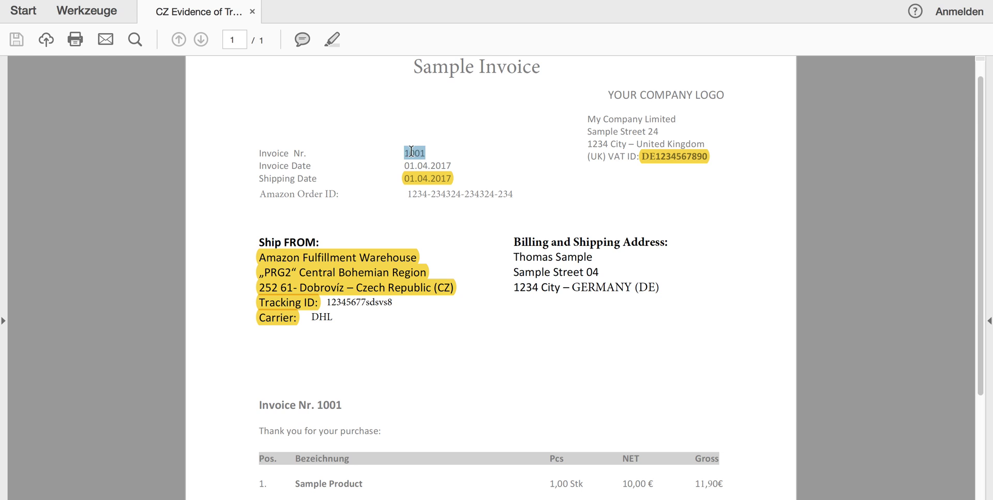
triple_click(452, 192)
left_click(624, 147)
scroll(639, 137, "up", 2)
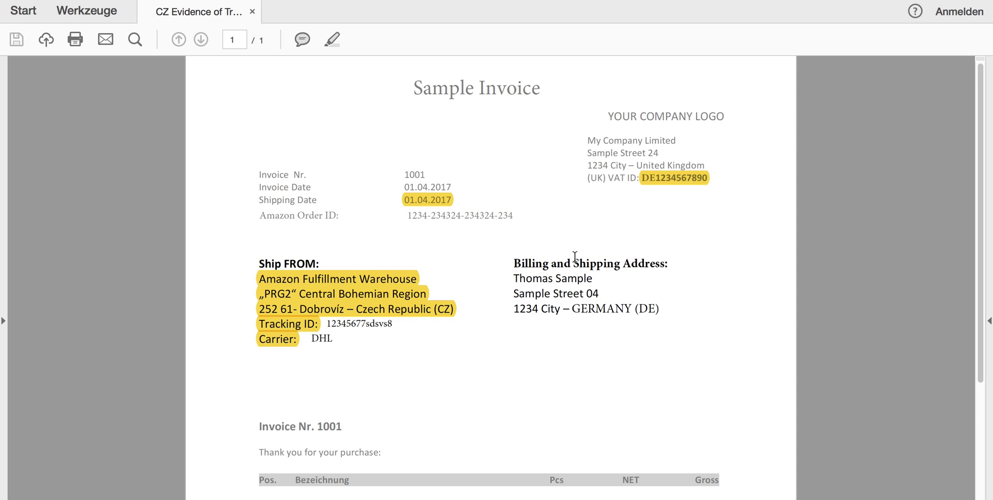
scroll(576, 257, "down", 3)
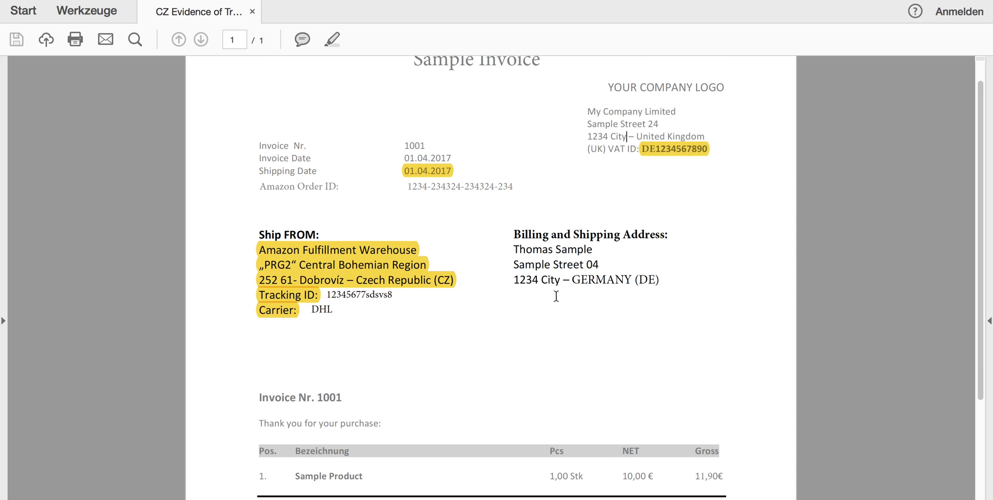
scroll(556, 296, "up", 3)
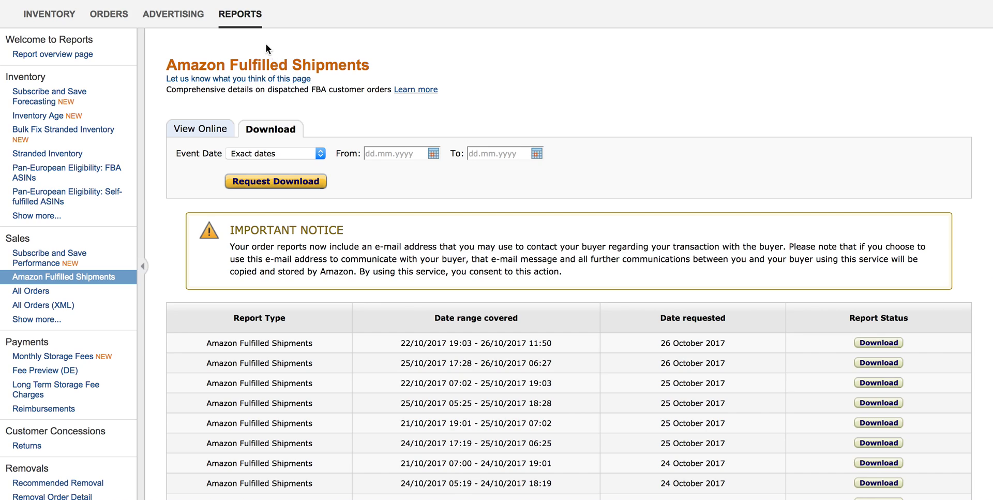
Check the From/To date pickers on the Amazon Fulfilled Shipments page and view the 22–26 October 2017 reports.
mouse_move(247, 18)
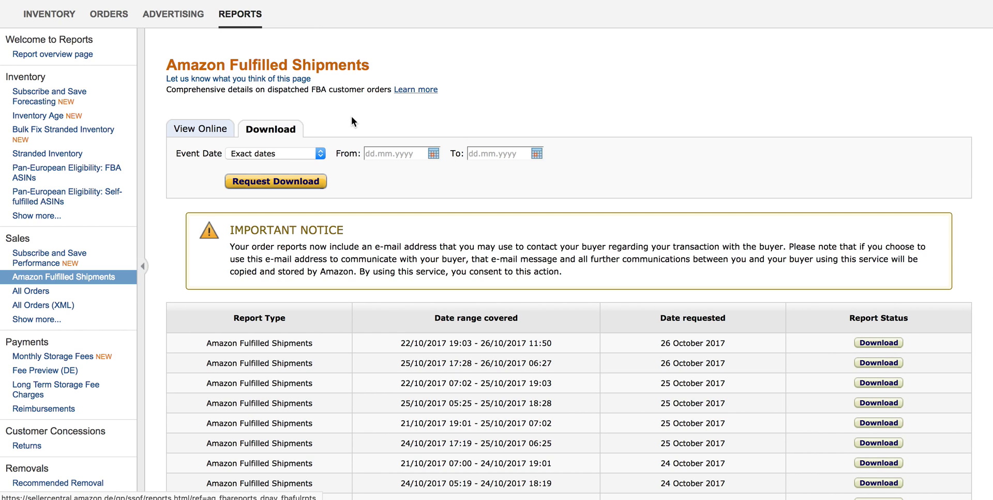
mouse_move(70, 285)
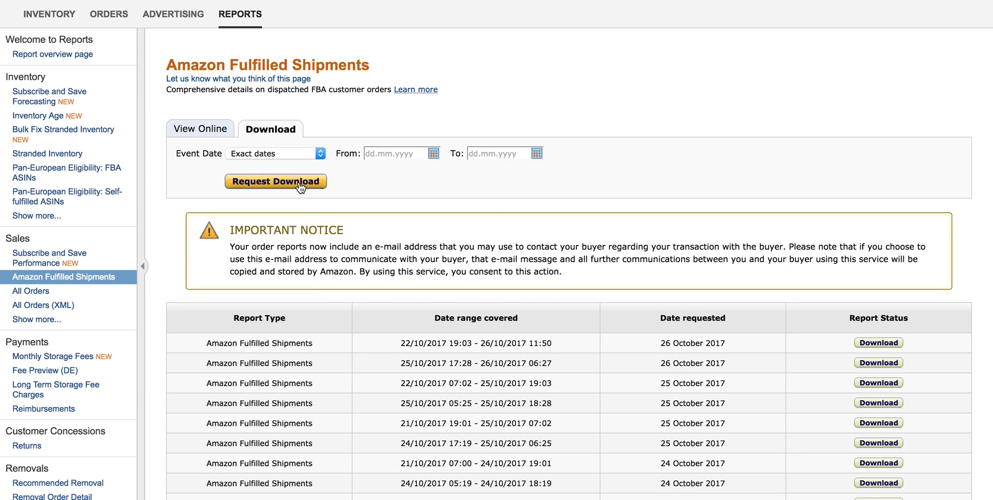
left_click(375, 155)
left_click(489, 153)
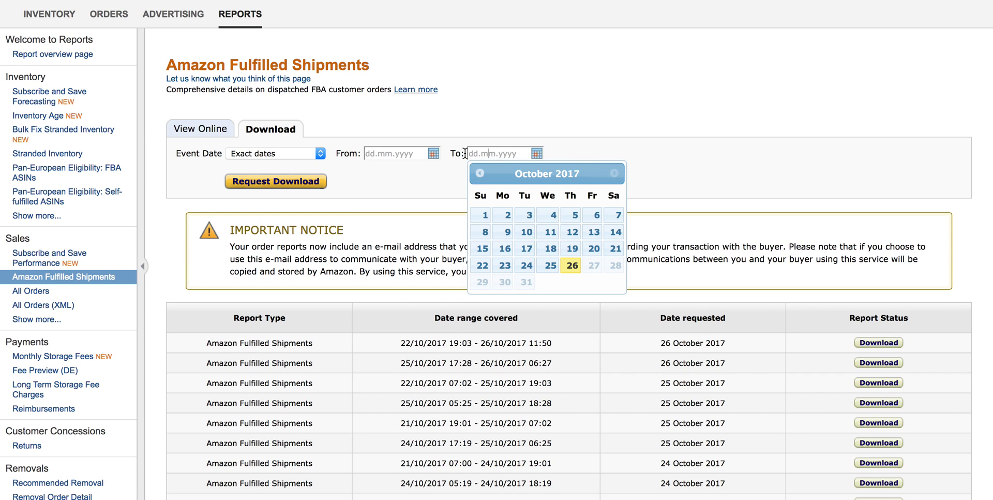
double_click(433, 163)
left_click(449, 182)
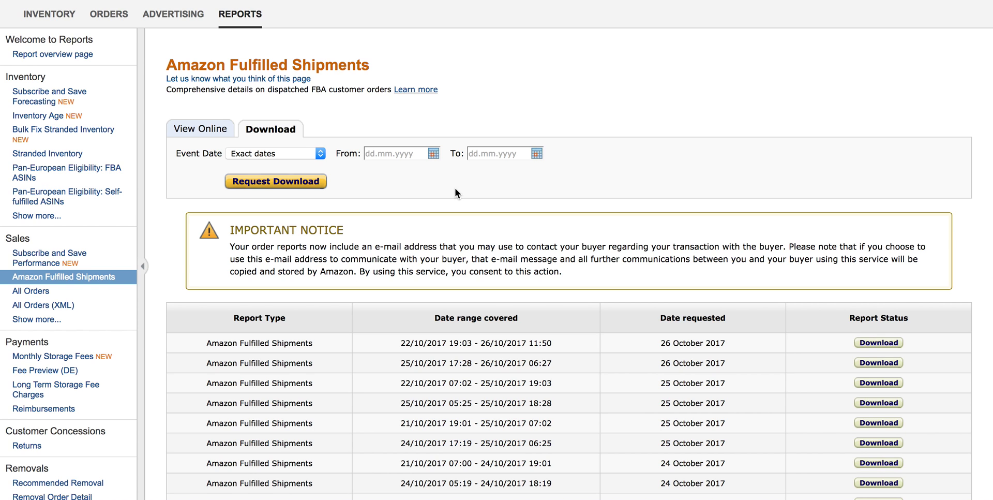
scroll(455, 188, "down", 5)
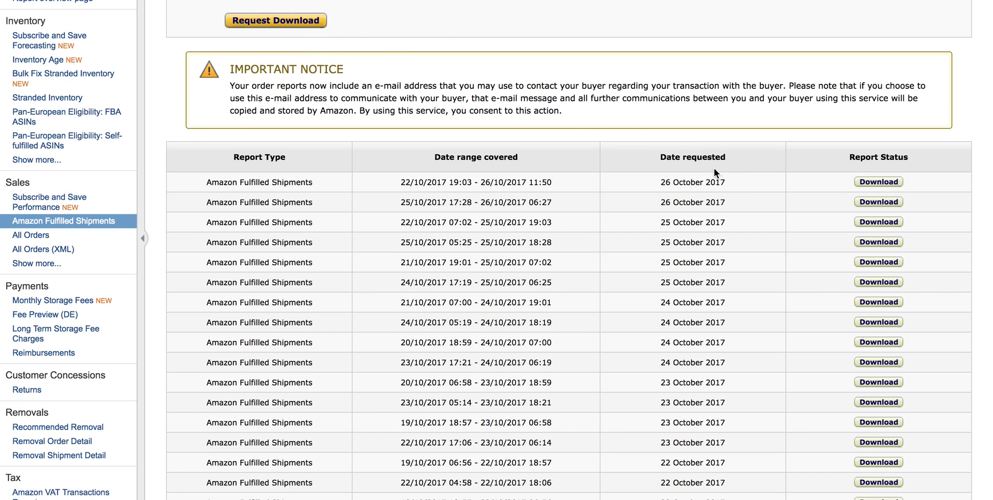
Switch spaces and pick the Arbeitsmappe2 Excel window from Mission Control.
key("ctrl+Right")
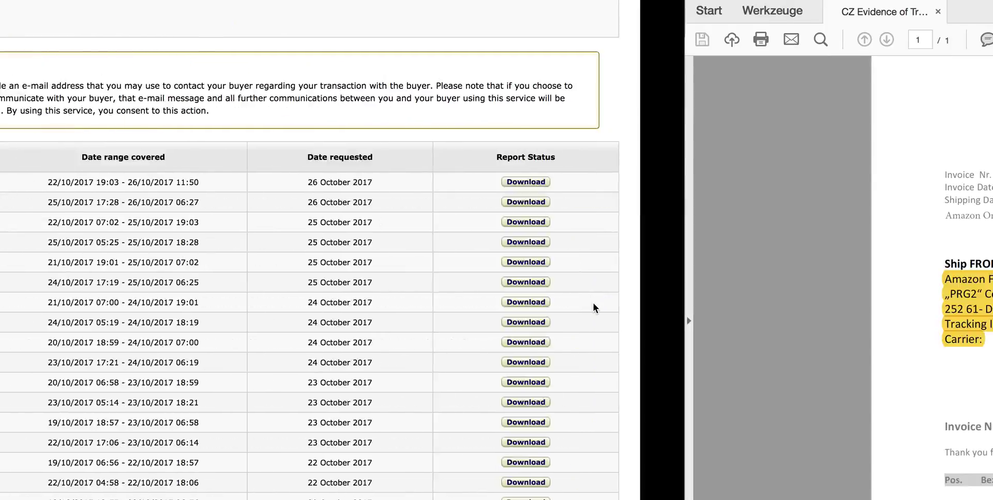
key("ctrl+Up")
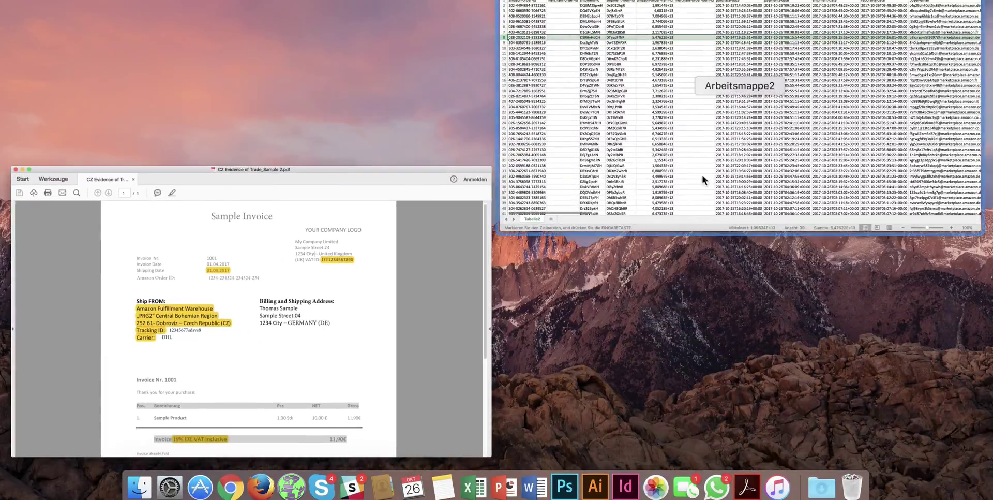
left_click(709, 172)
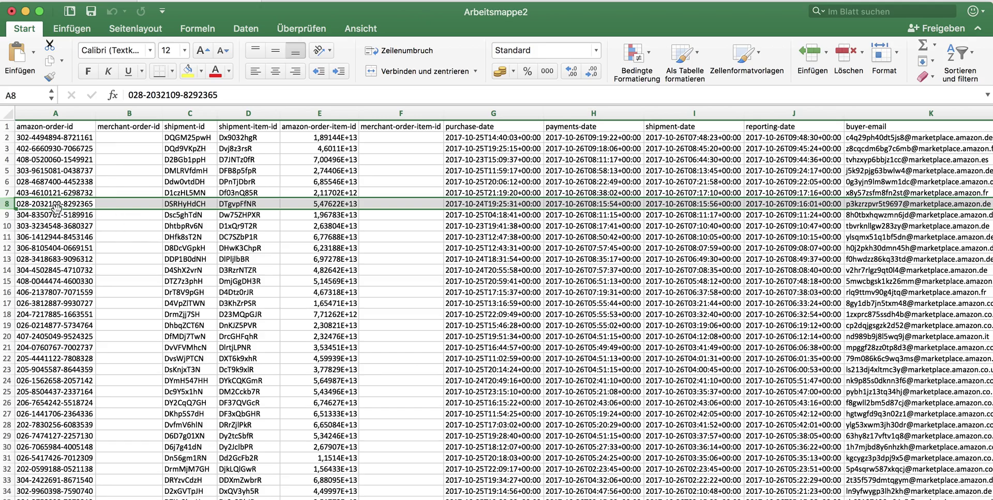
scroll(201, 234, "right", 3)
scroll(200, 234, "right", 20)
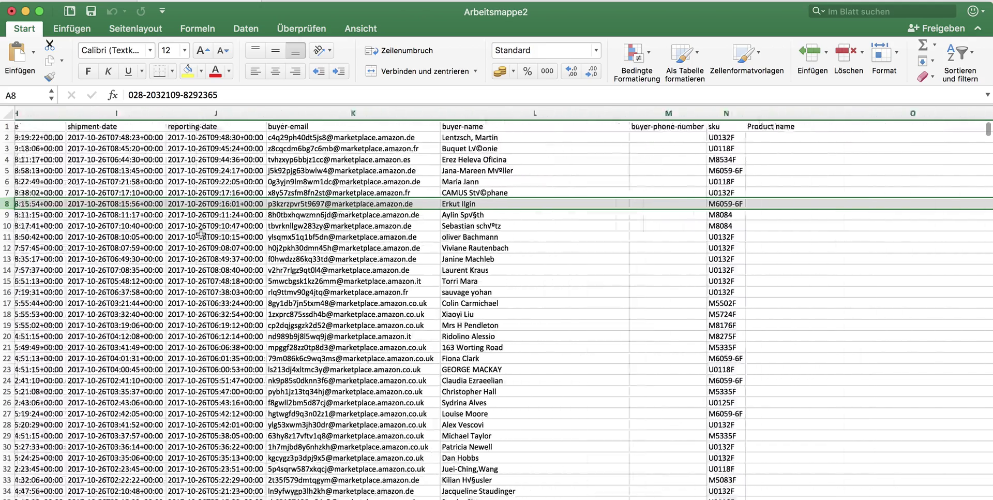
scroll(201, 234, "right", 15)
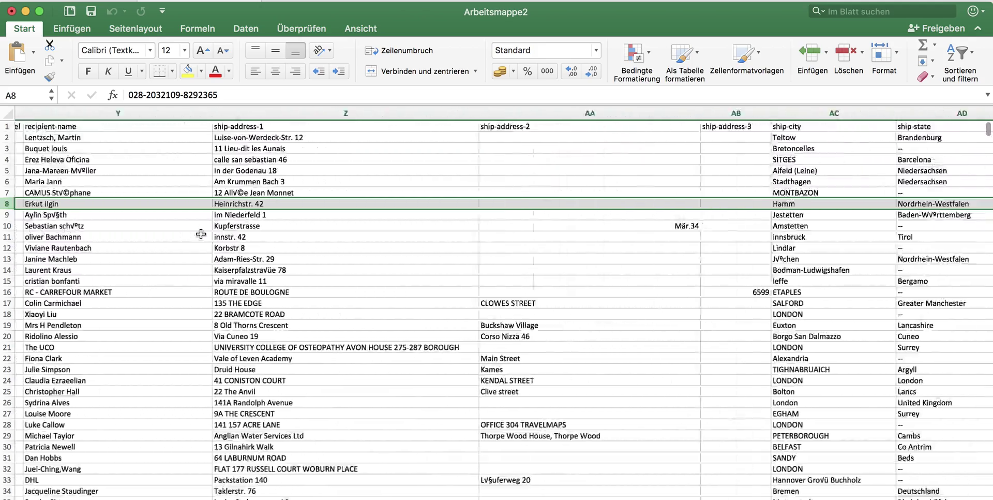
scroll(407, 249, "right", 15)
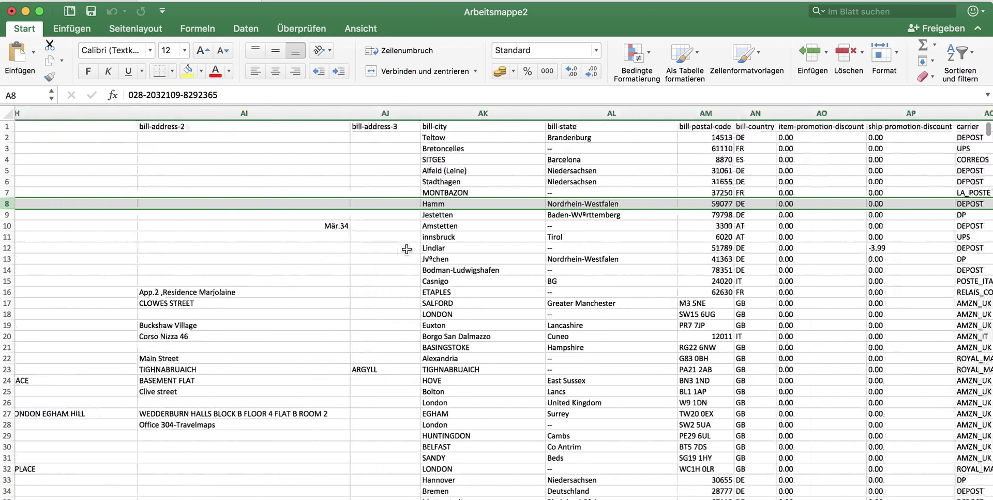
scroll(406, 249, "right", 3)
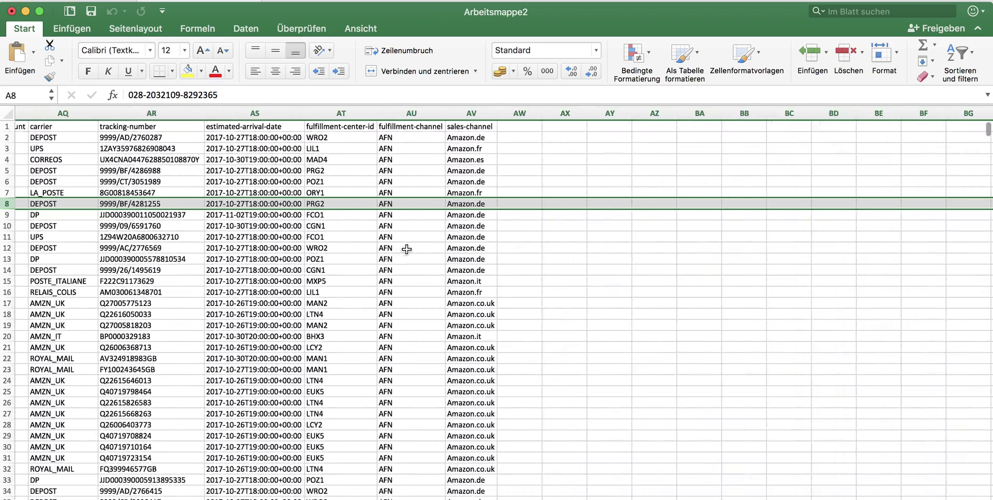
scroll(407, 249, "left", 8)
scroll(407, 249, "left", 6)
scroll(407, 249, "left", 5)
scroll(407, 249, "right", 10)
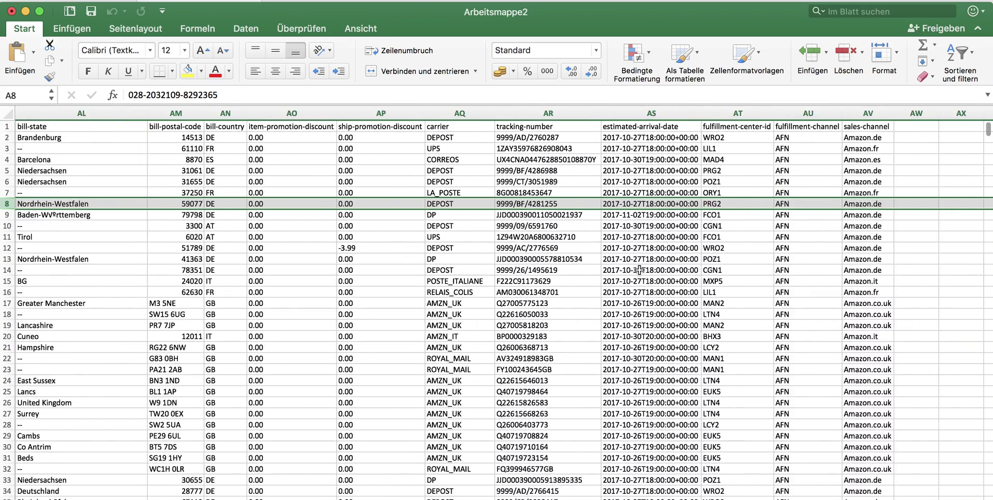
scroll(639, 270, "right", 2)
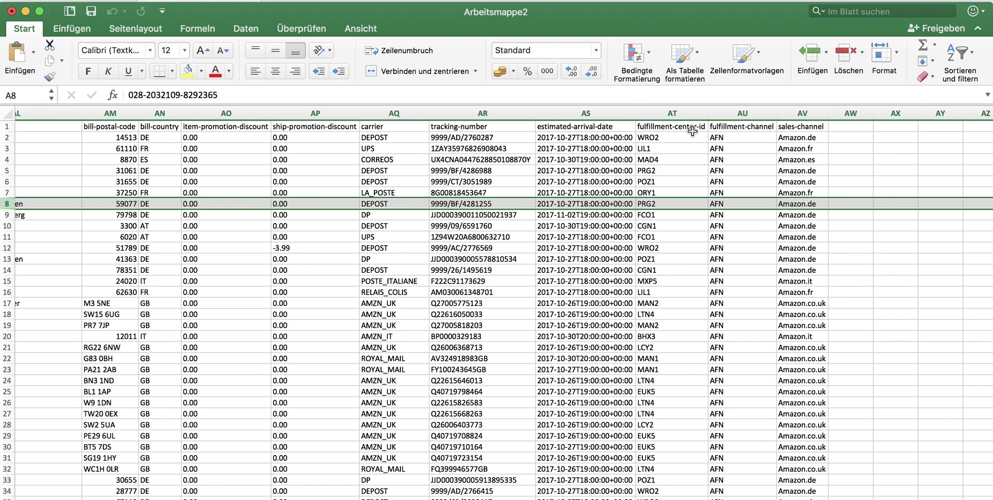
scroll(691, 145, "down", 2)
scroll(690, 153, "up", 2)
scroll(688, 155, "left", 1)
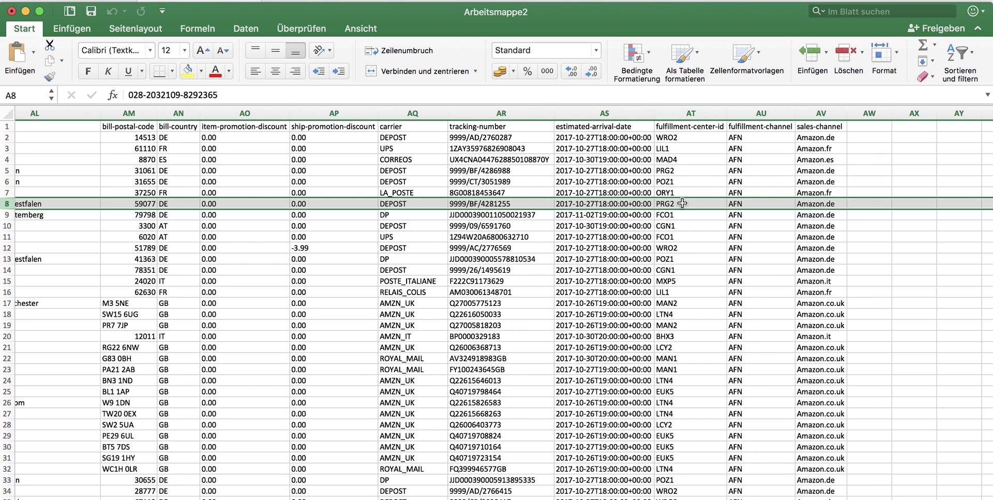
scroll(683, 203, "left", 3)
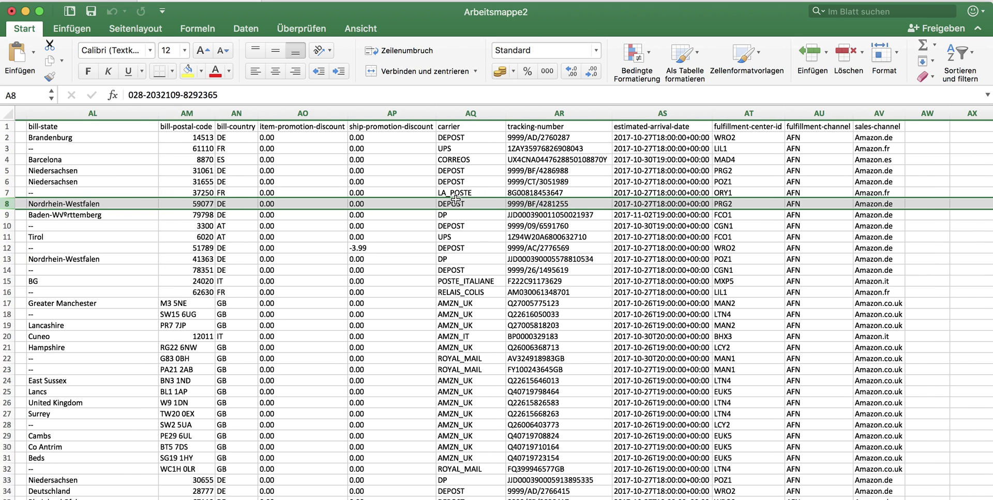
scroll(457, 205, "left", 6)
scroll(457, 206, "left", 1)
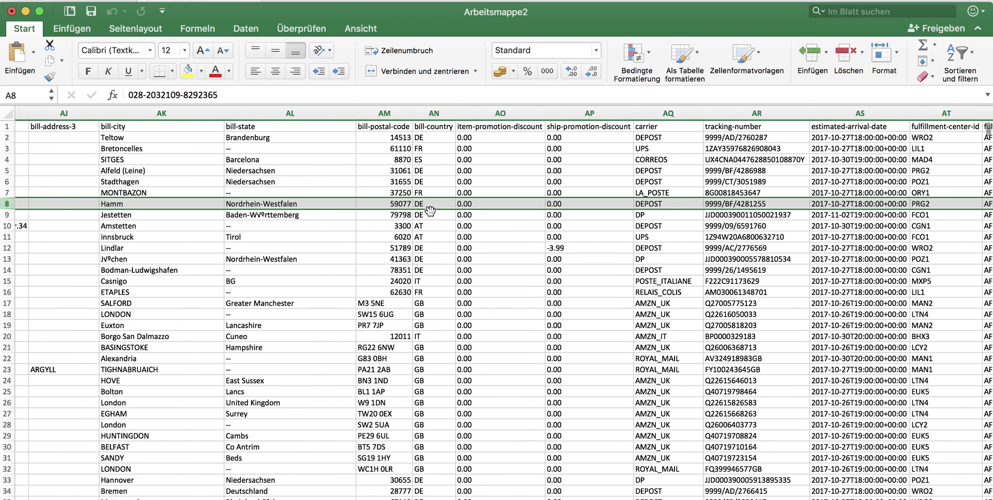
scroll(411, 208, "left", 3)
scroll(411, 208, "left", 20)
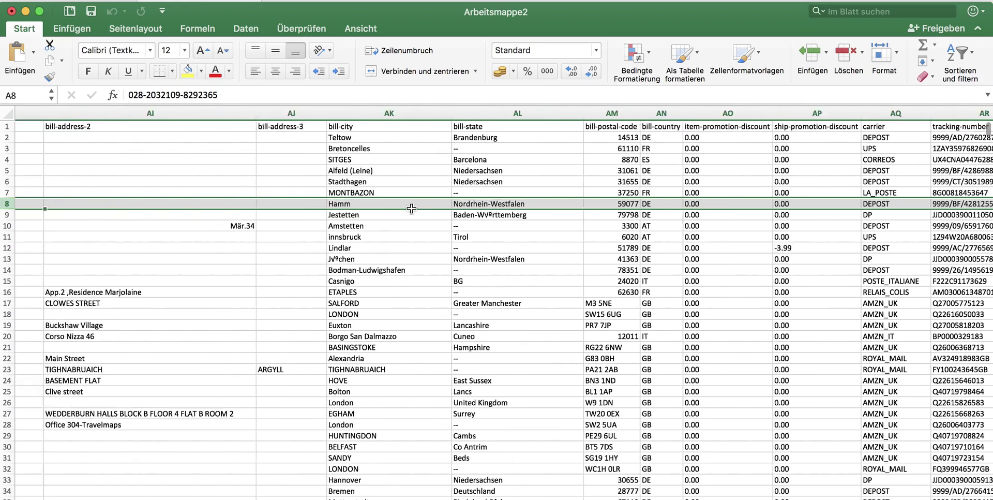
scroll(411, 208, "left", 1)
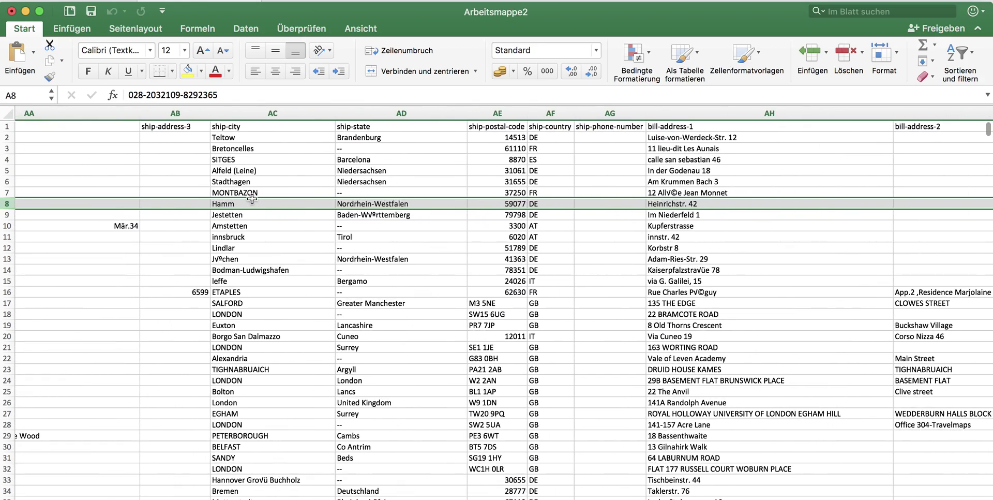
scroll(321, 203, "left", 20)
scroll(321, 202, "left", 20)
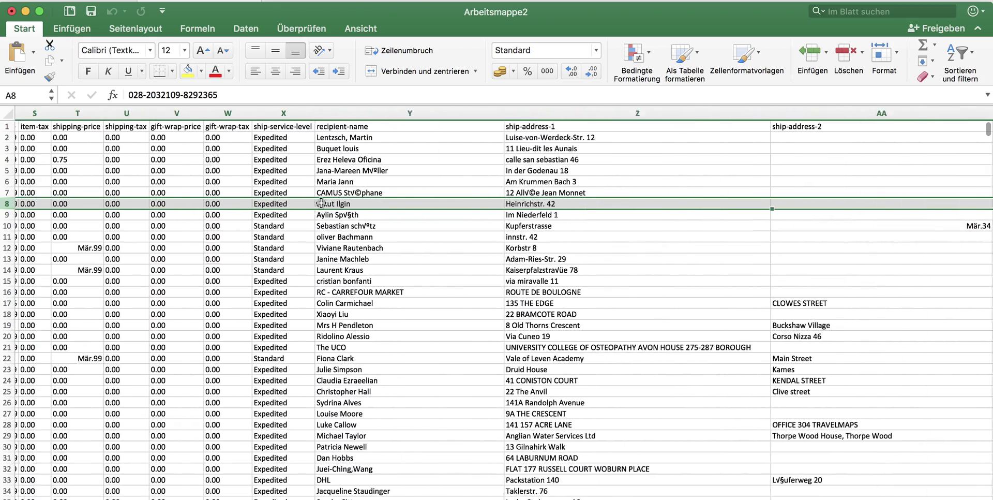
scroll(330, 213, "left", 20)
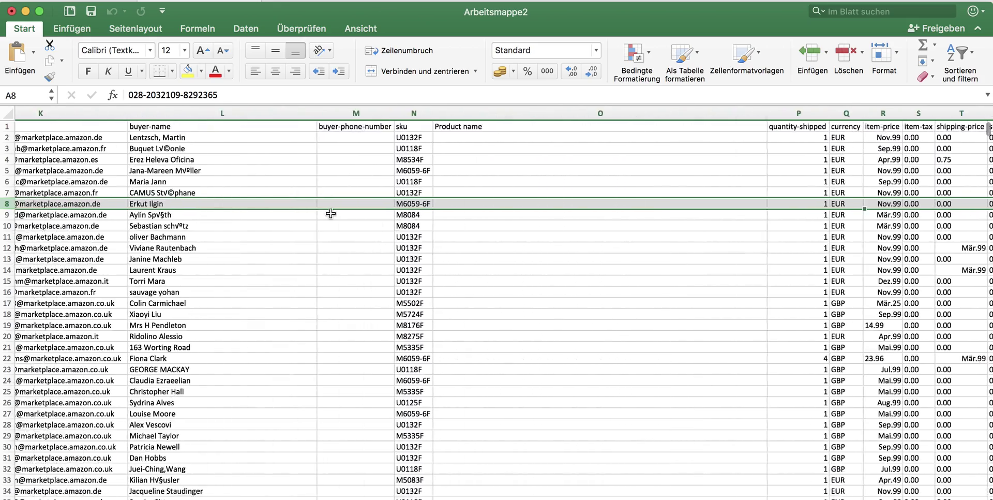
scroll(330, 213, "left", 10)
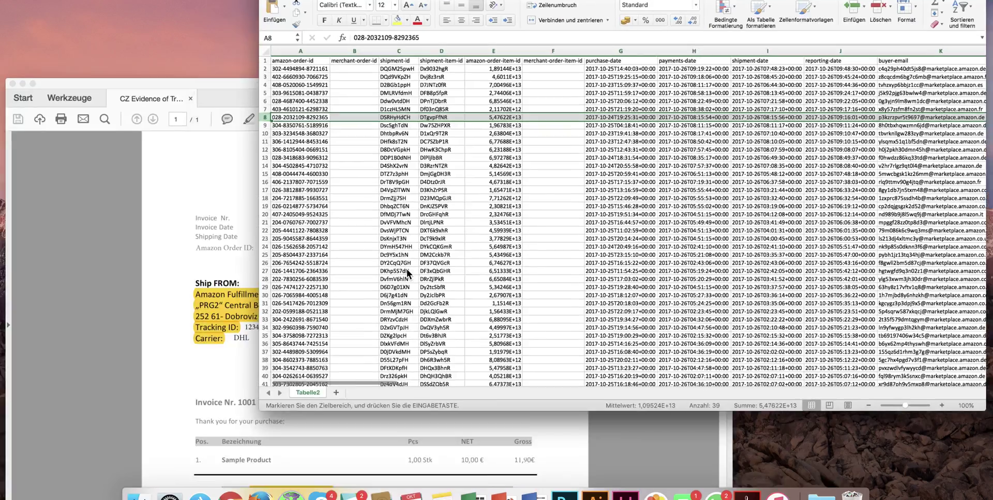
left_click(382, 275)
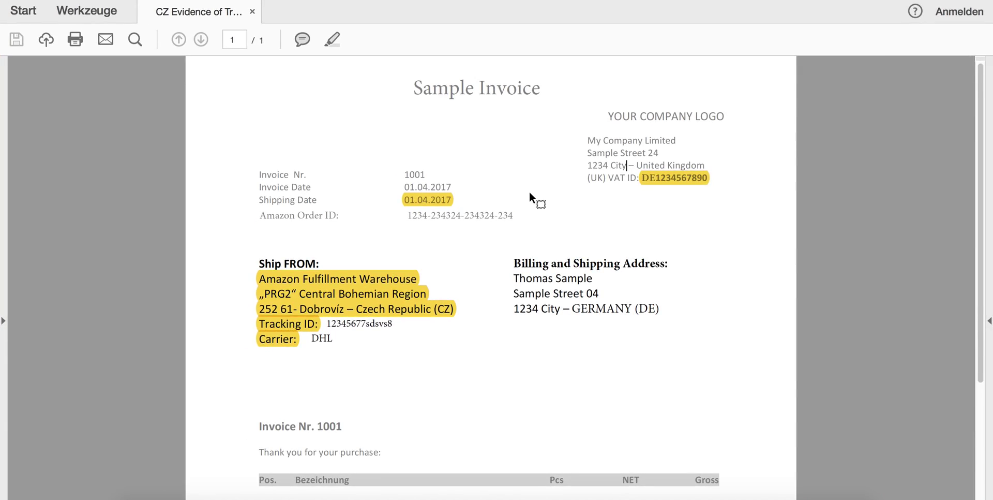
Scroll through the invoice to review the highlighted ship-from, shipping date and VAT entries.
scroll(530, 194, "down", 1)
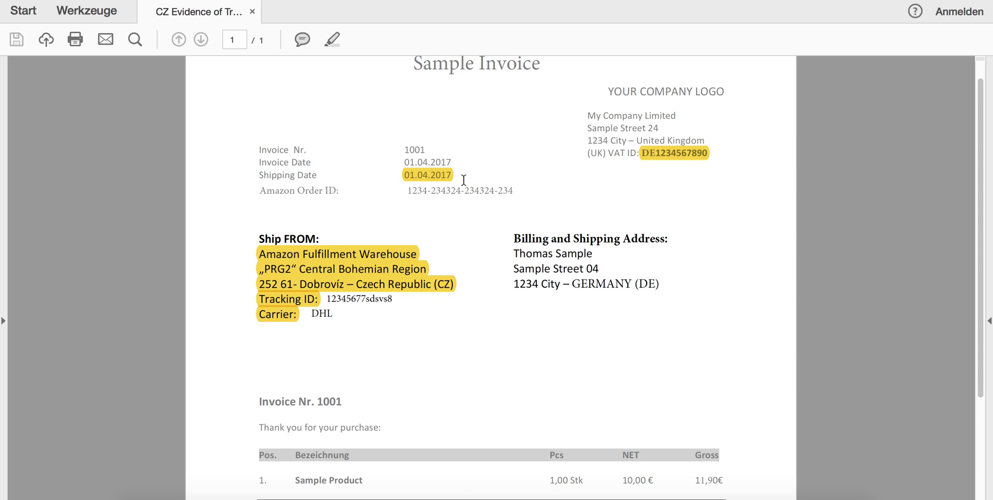
scroll(464, 179, "down", 3)
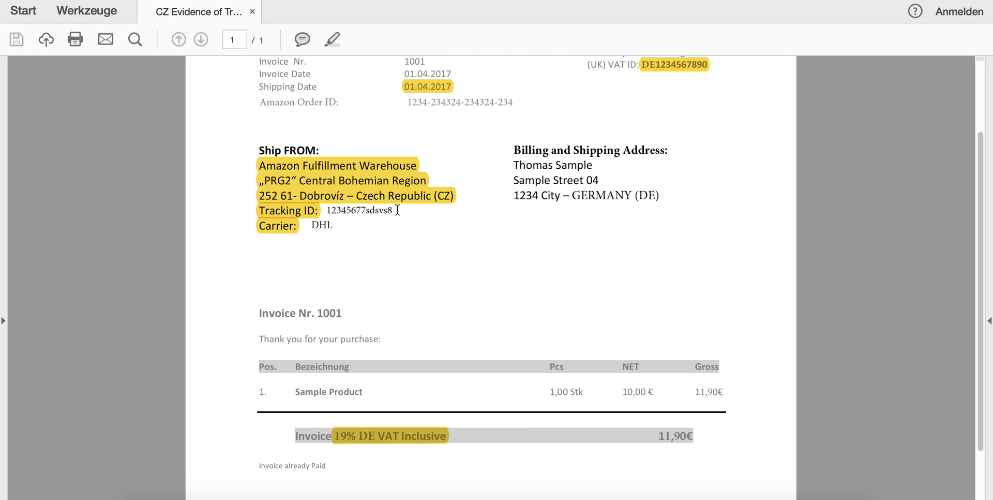
scroll(398, 209, "up", 1)
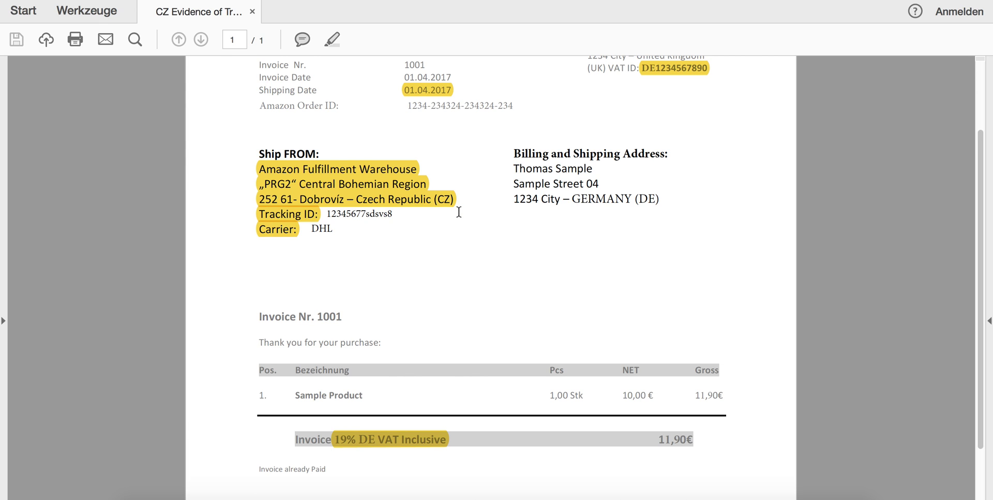
scroll(458, 212, "up", 3)
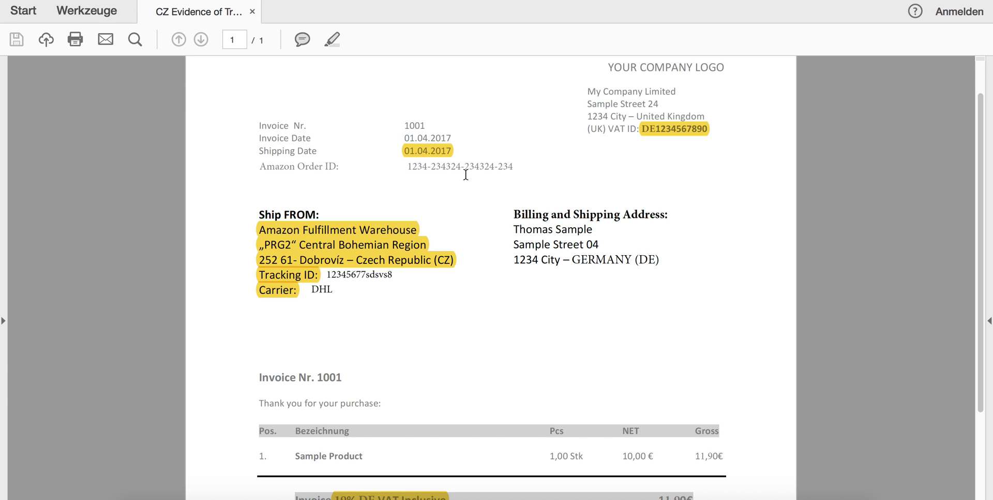
scroll(465, 174, "up", 1)
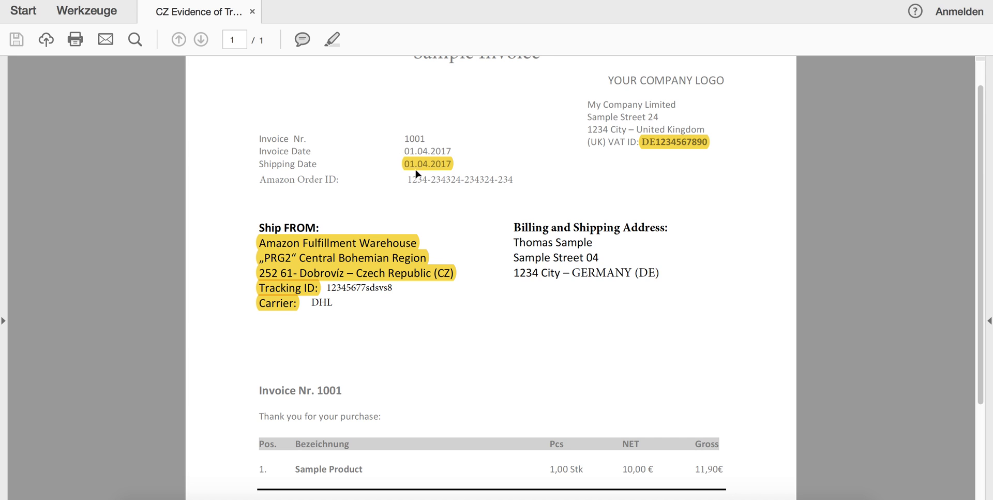
scroll(449, 171, "down", 4)
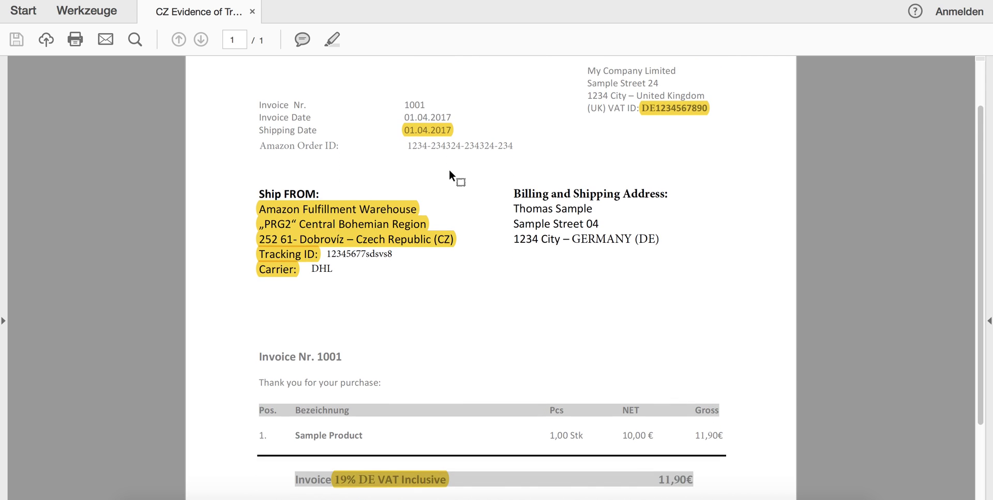
scroll(470, 287, "up", 1)
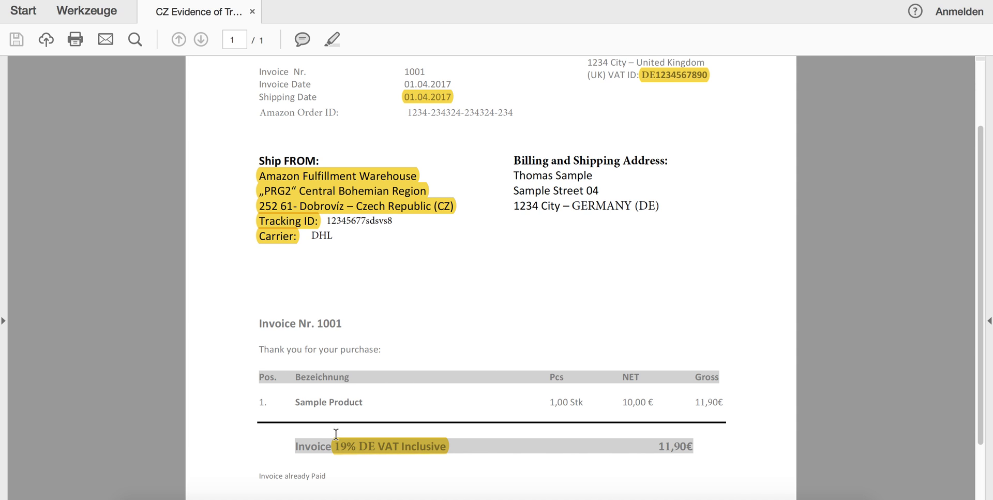
scroll(616, 326, "up", 2)
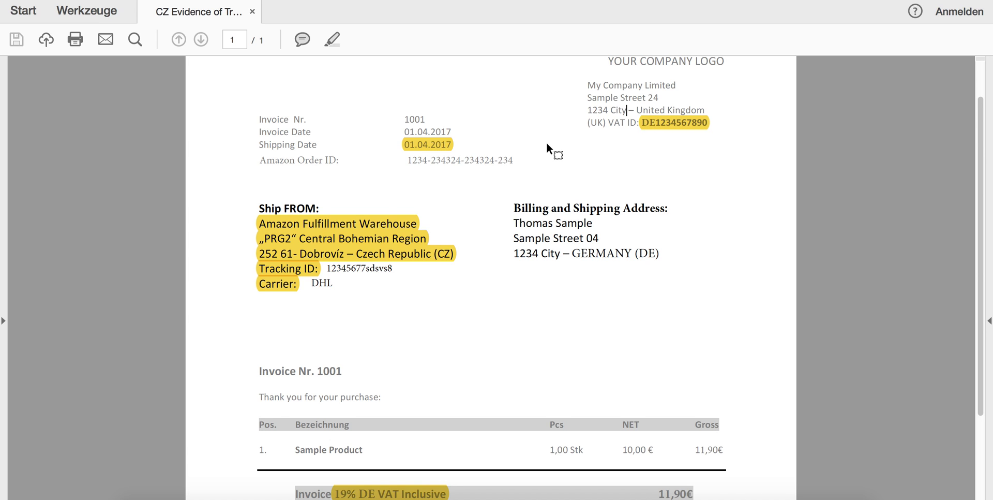
scroll(547, 144, "up", 1)
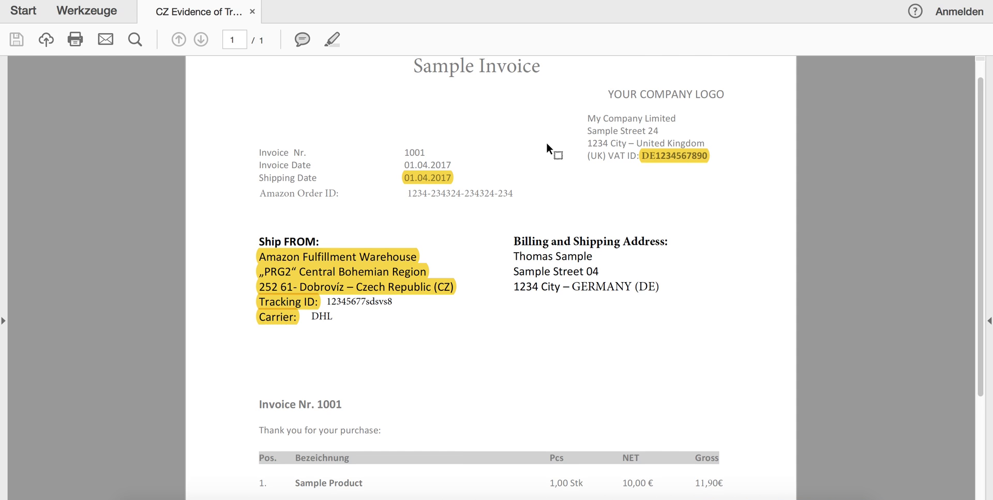
scroll(546, 142, "up", 1)
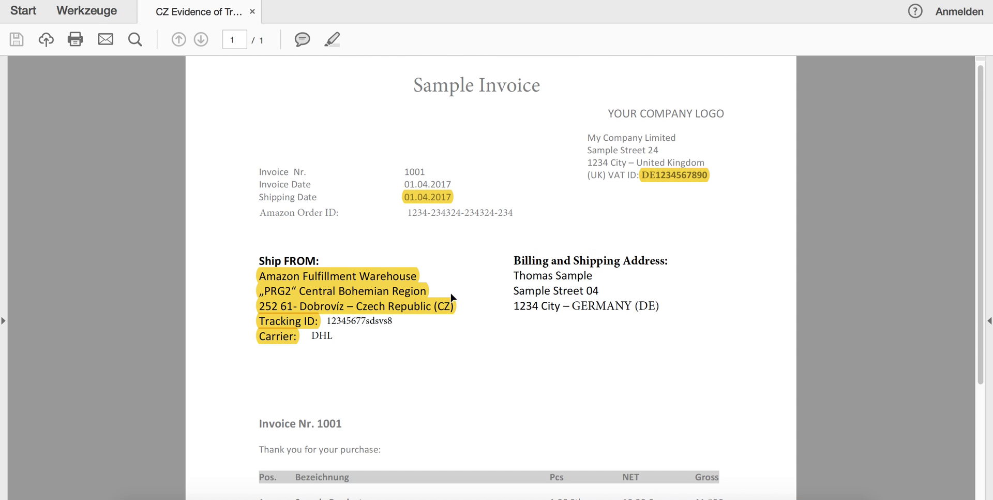